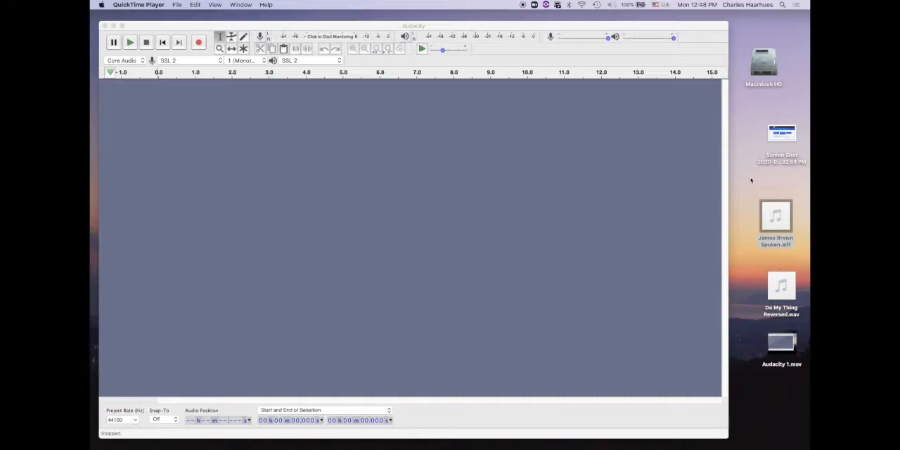
Import the desktop file James Brown Spoken.aiff into the empty project as a new track and play it.
click(768, 204)
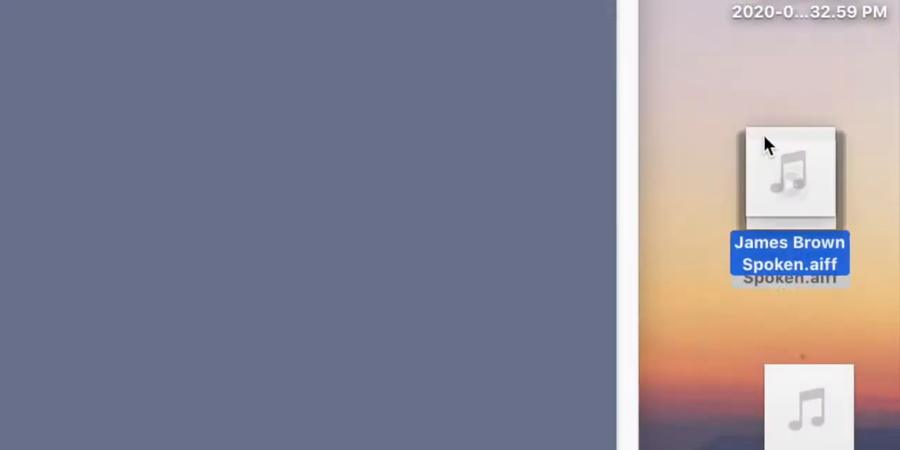
mouse_move(766, 138)
mouse_down()
mouse_move(741, 133)
mouse_move(758, 155)
mouse_move(757, 139)
mouse_up()
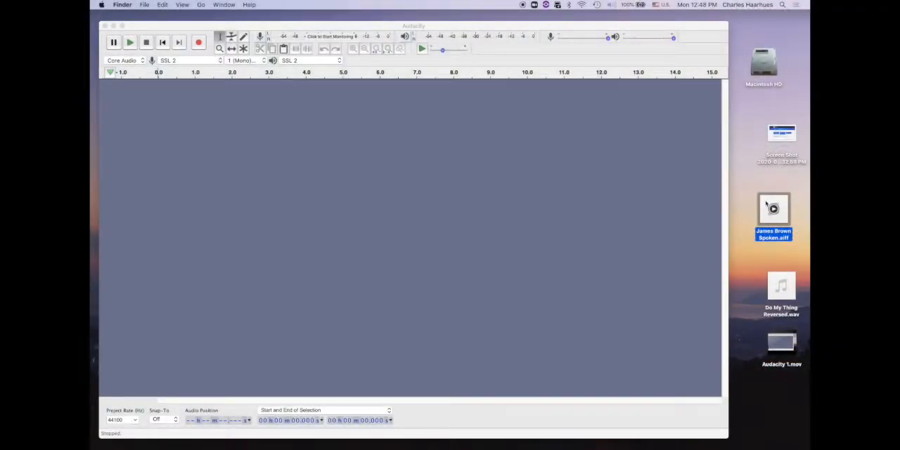
drag(767, 204, 368, 100)
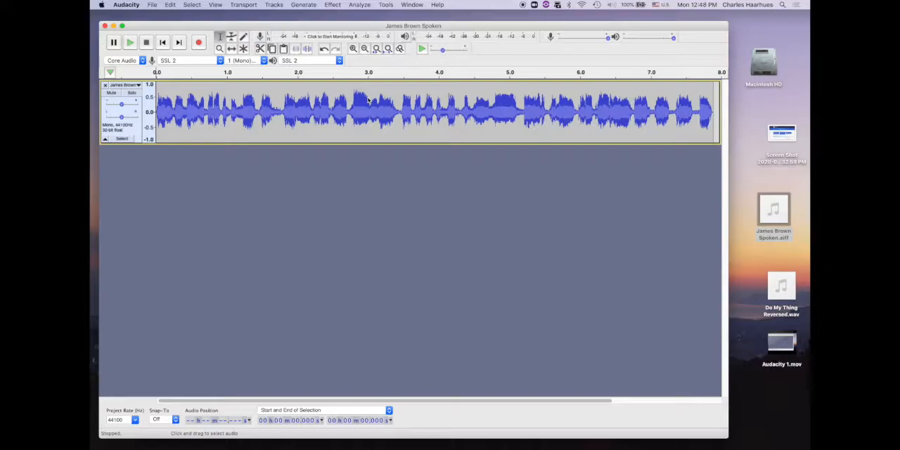
key(space)
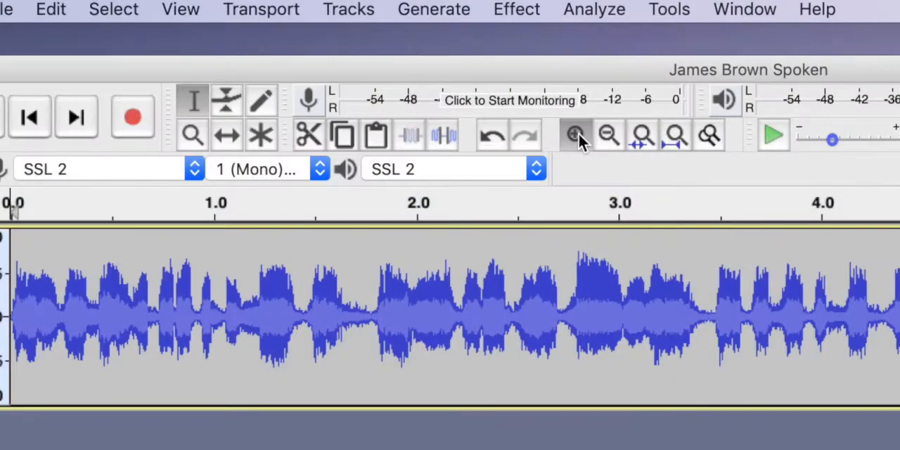
Play the track from about 0.73 s to locate where the wanted phrase starts.
click(376, 90)
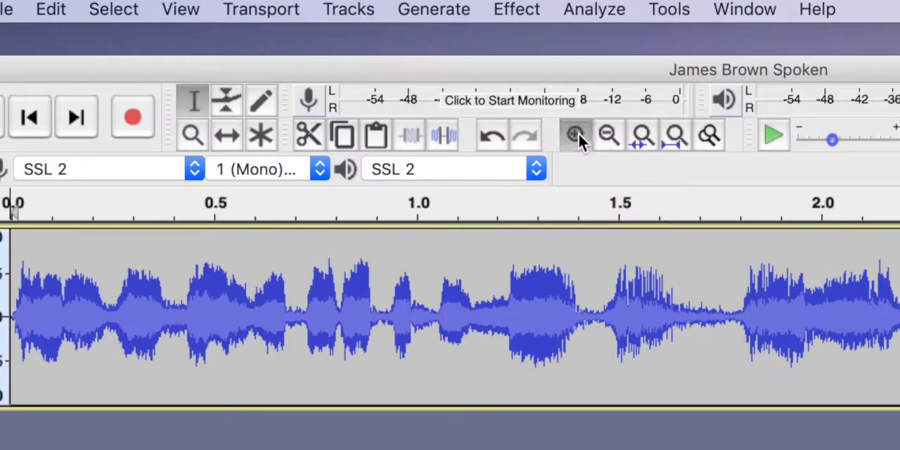
click(578, 133)
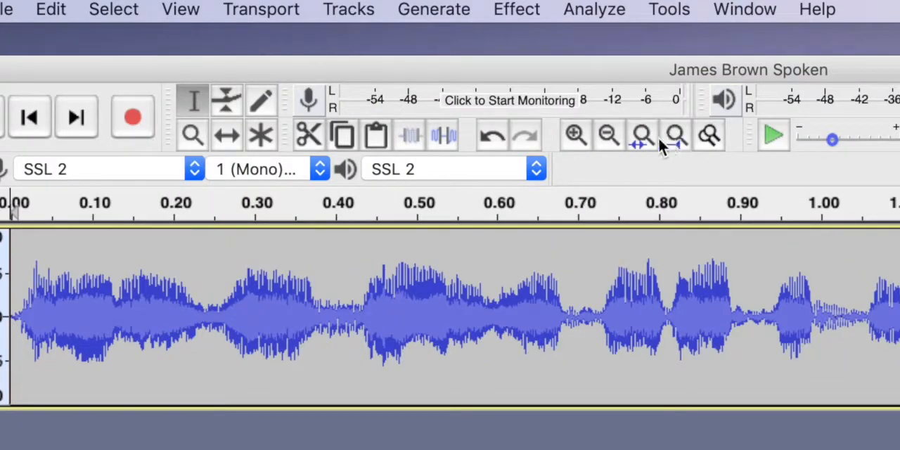
click(605, 137)
click(605, 137)
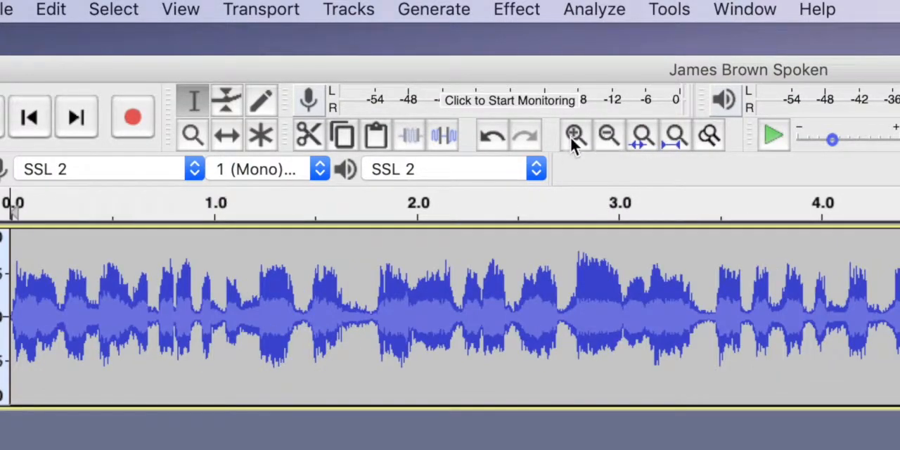
click(574, 134)
click(574, 134)
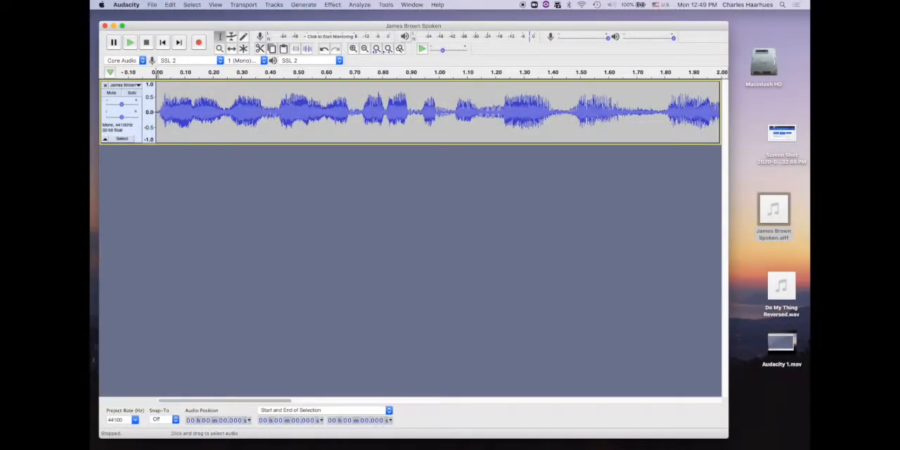
click(419, 112)
key(Home)
click(362, 112)
key(space)
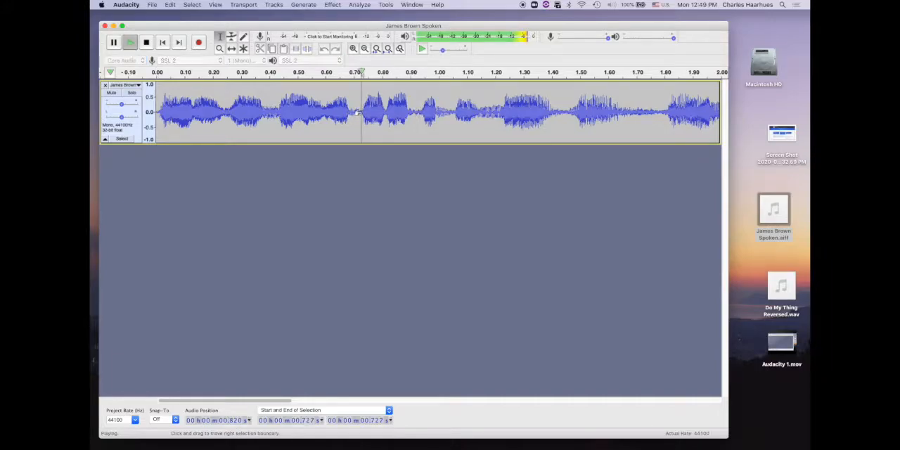
key(space)
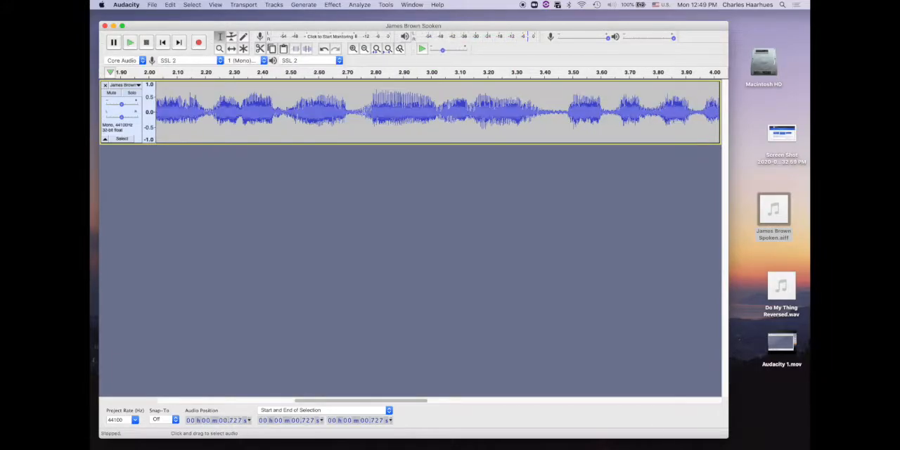
Delete the audio from the start of the track up to about 0.73 s.
scroll(430, 177, left, 10)
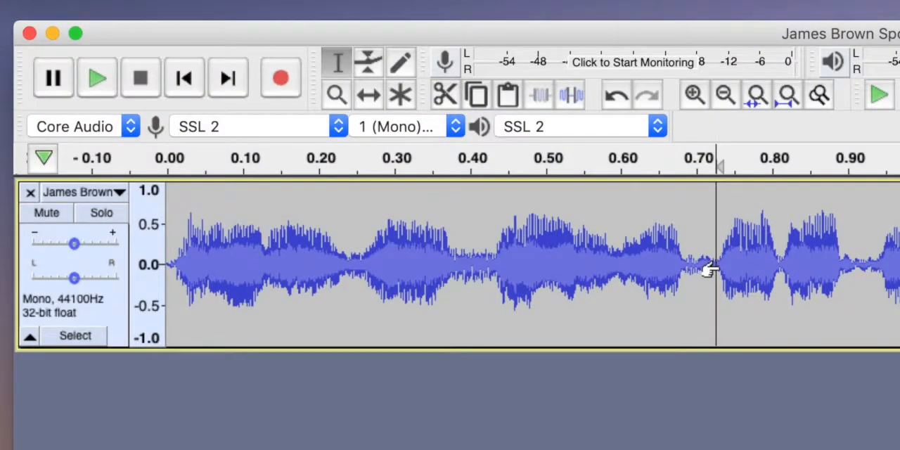
drag(711, 269, 41, 259)
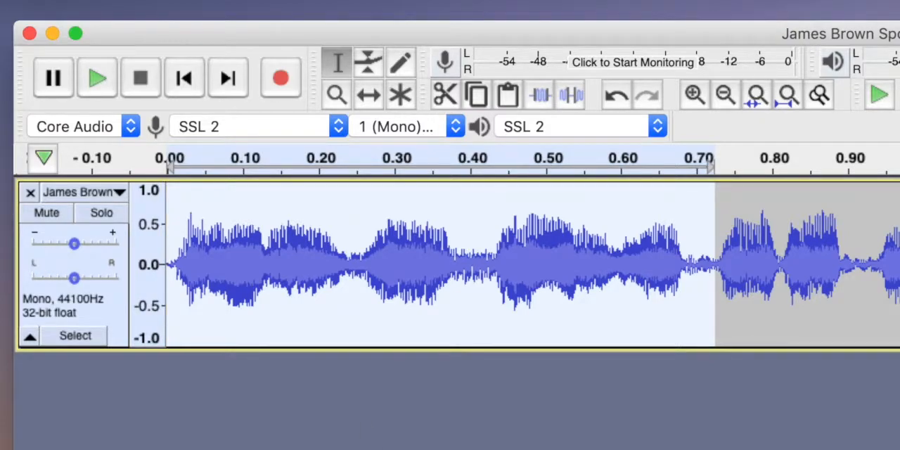
key(Delete)
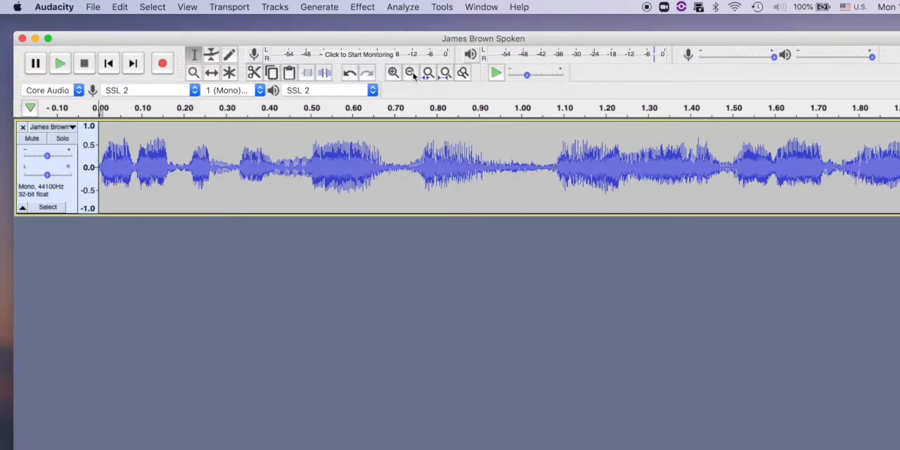
Delete all audio from about 1.05 s to the end of the track and play the trimmed clip from the start.
click(411, 75)
click(412, 75)
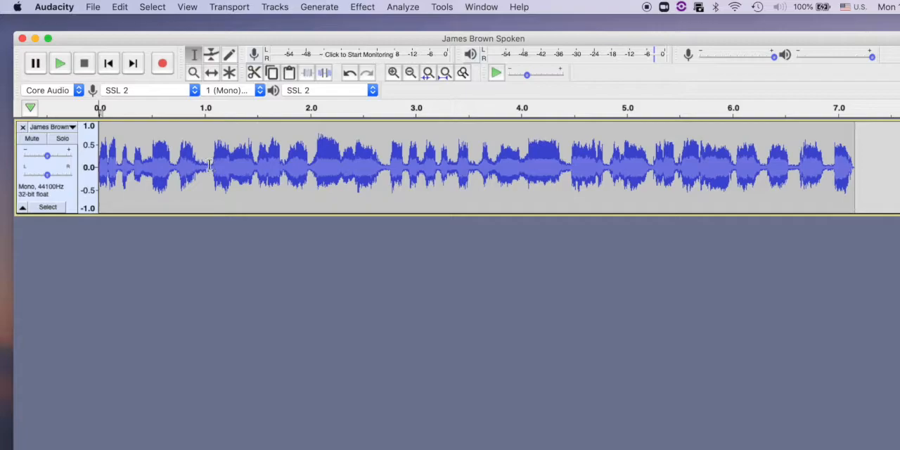
drag(211, 166, 218, 169)
drag(282, 172, 875, 207)
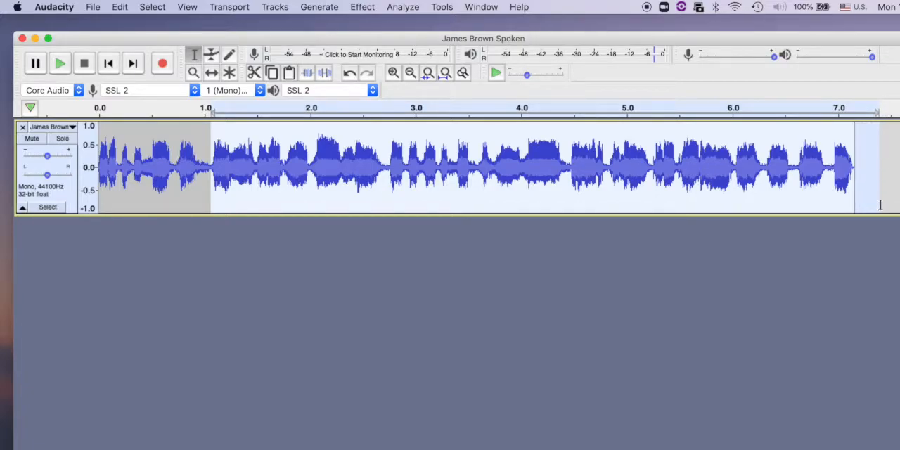
key(Delete)
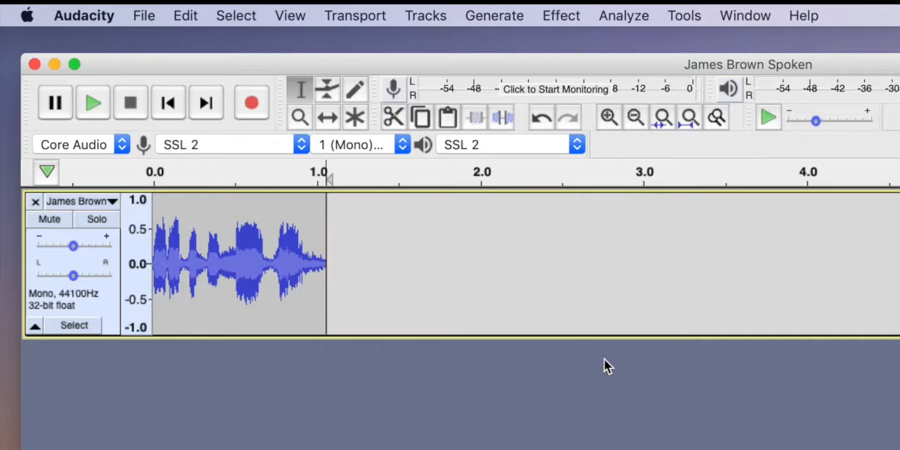
click(163, 103)
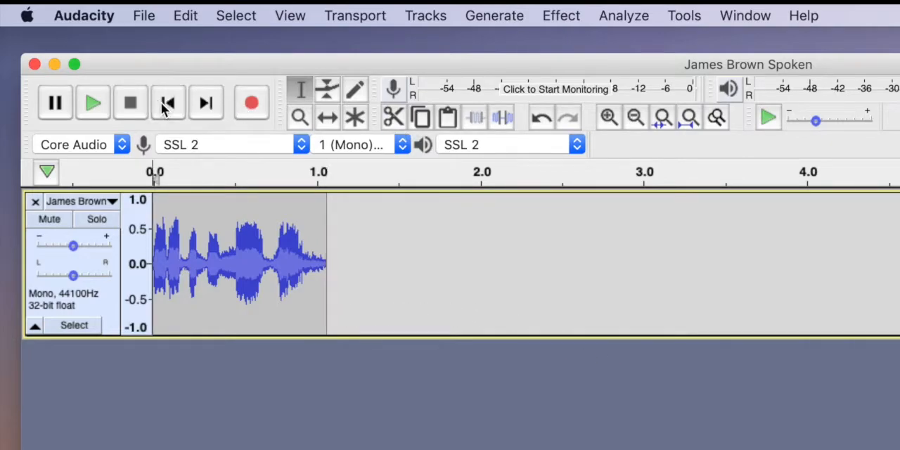
click(88, 104)
Select the whole trimmed clip and apply Paulstretch to it with a stretch factor of 2.
drag(332, 283, 24, 277)
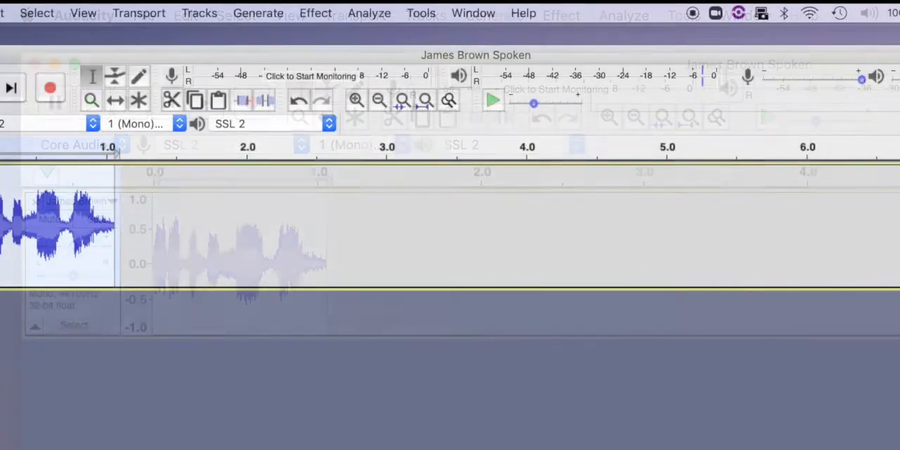
click(321, 13)
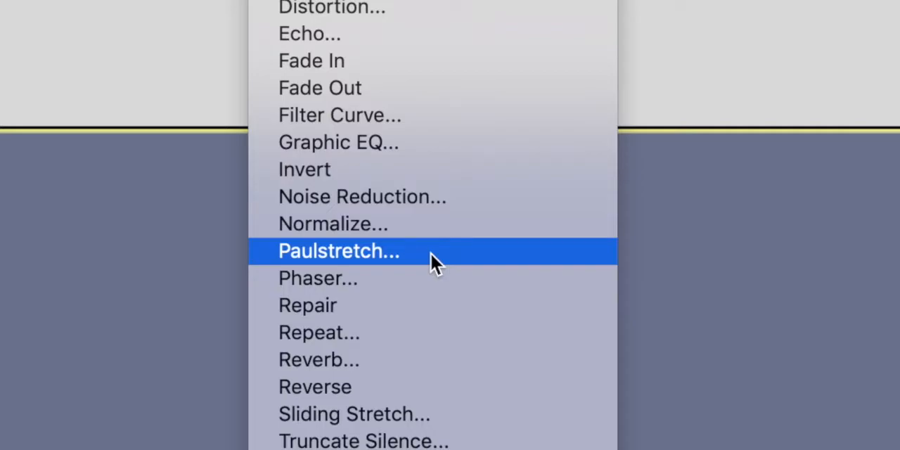
click(431, 252)
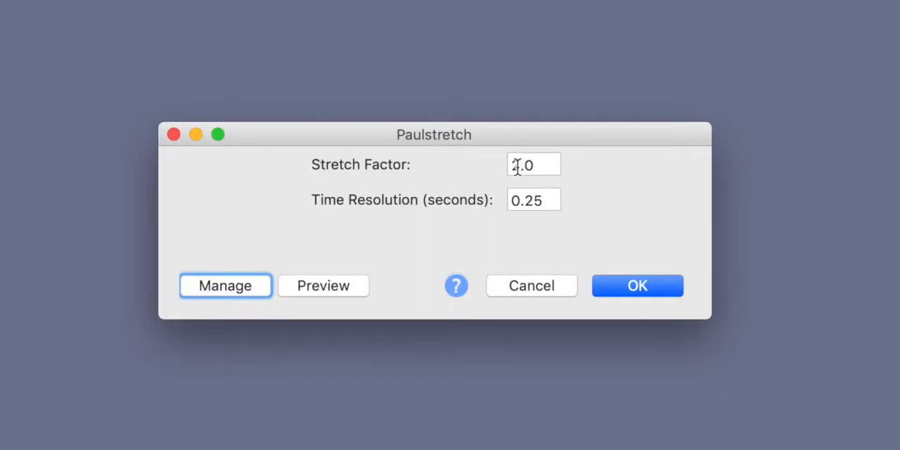
drag(517, 166, 489, 165)
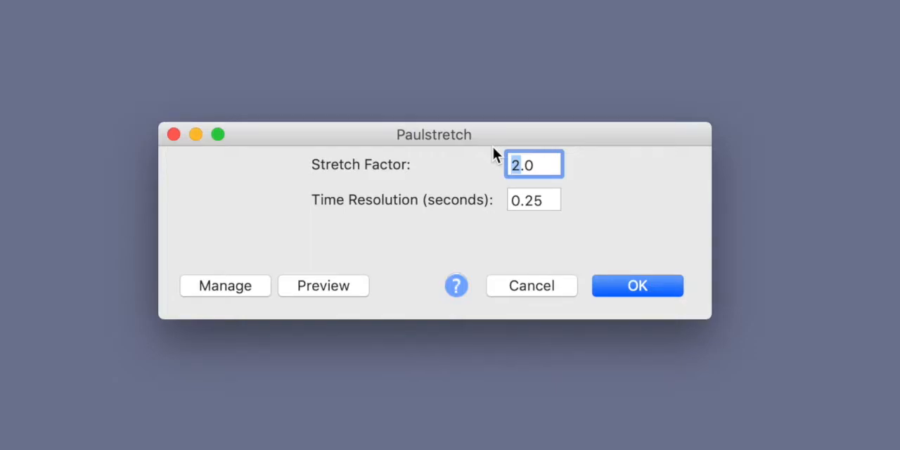
text(3)
key(super+a)
text(2)
click(637, 285)
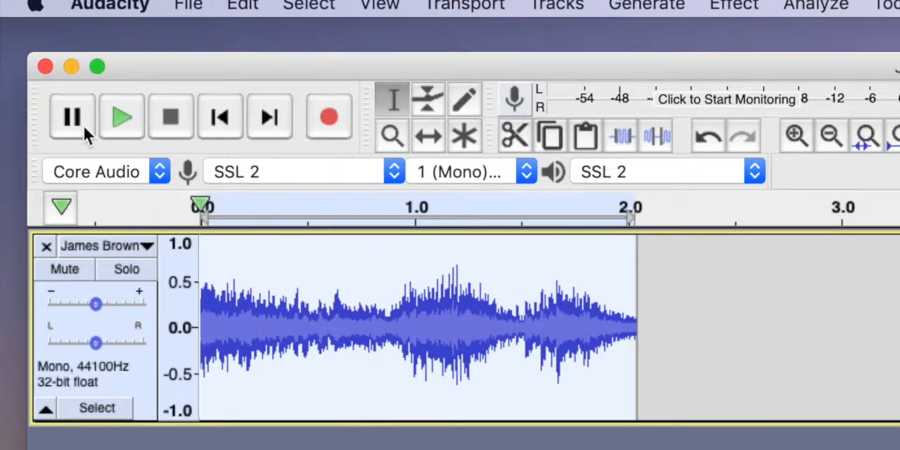
Play the stretched clip from the start and undo the Paulstretch effect.
click(219, 118)
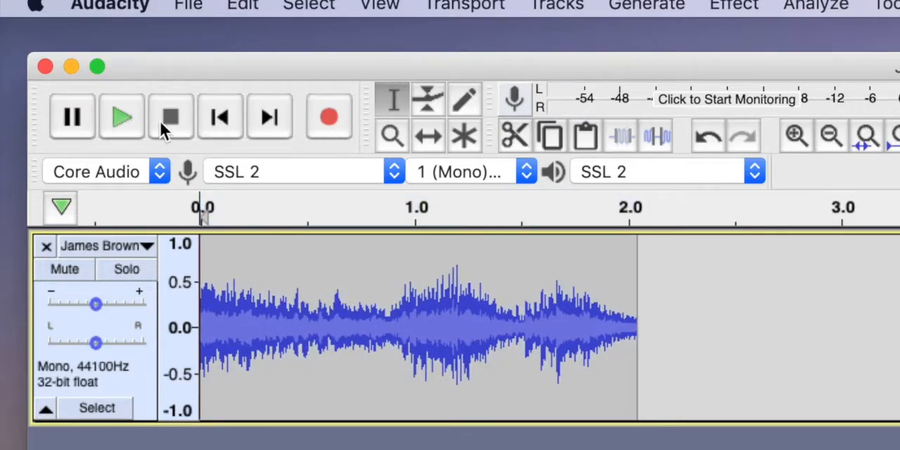
click(119, 117)
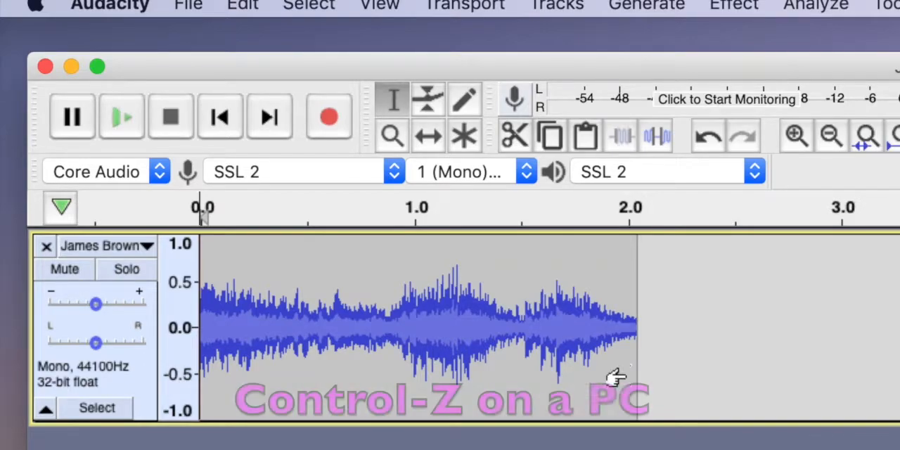
key(super+z)
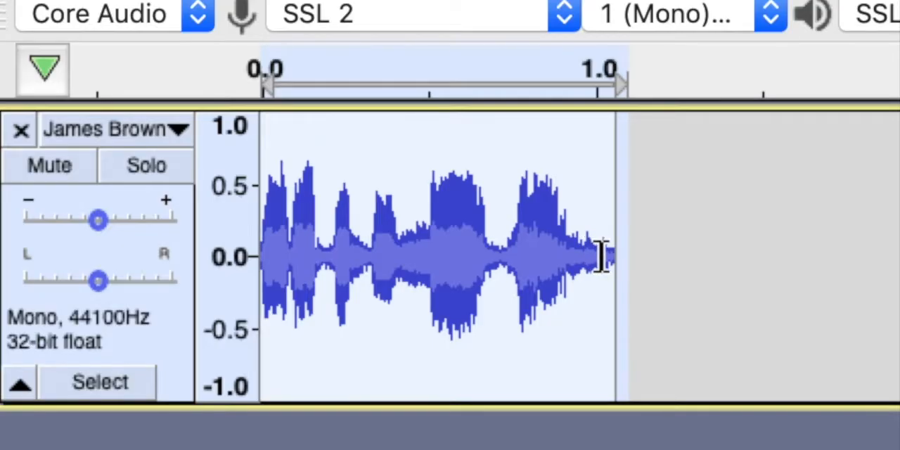
Apply Fade Out to the tail of the clip, from about 1.02 s to its end.
drag(602, 257, 627, 258)
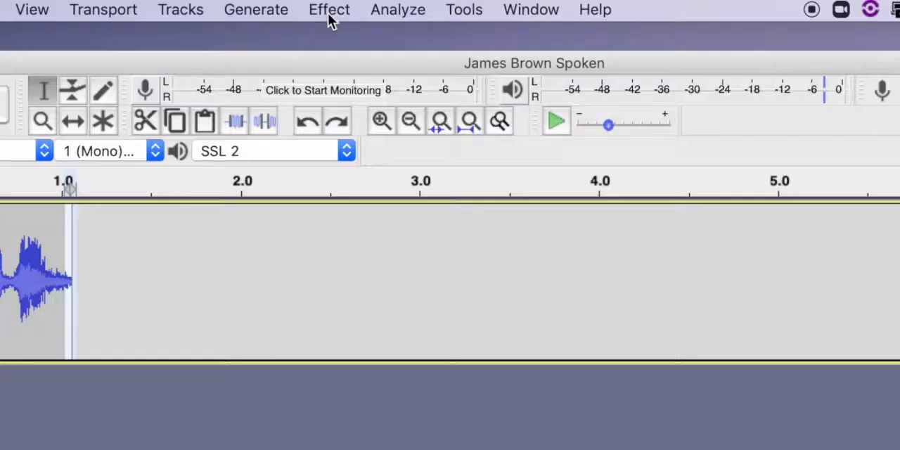
click(329, 16)
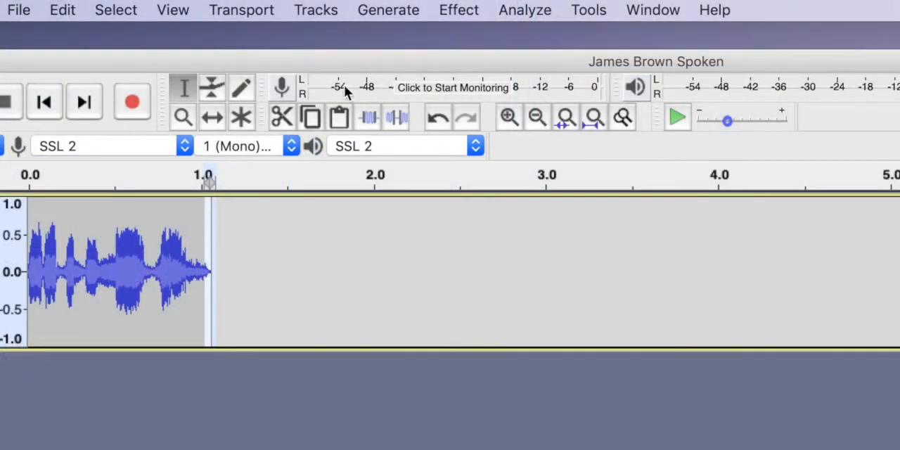
click(514, 116)
click(514, 116)
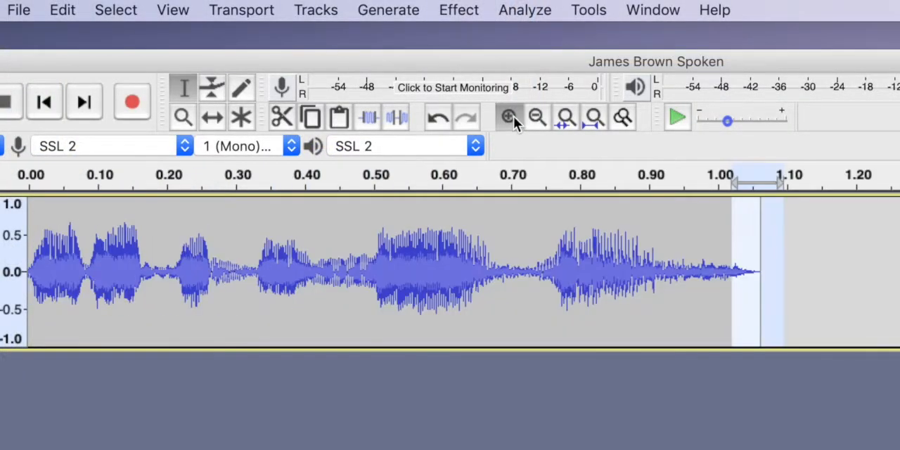
Apply Fade In to the very beginning of the clip, from 0 to about 0.005 s.
click(514, 116)
click(514, 116)
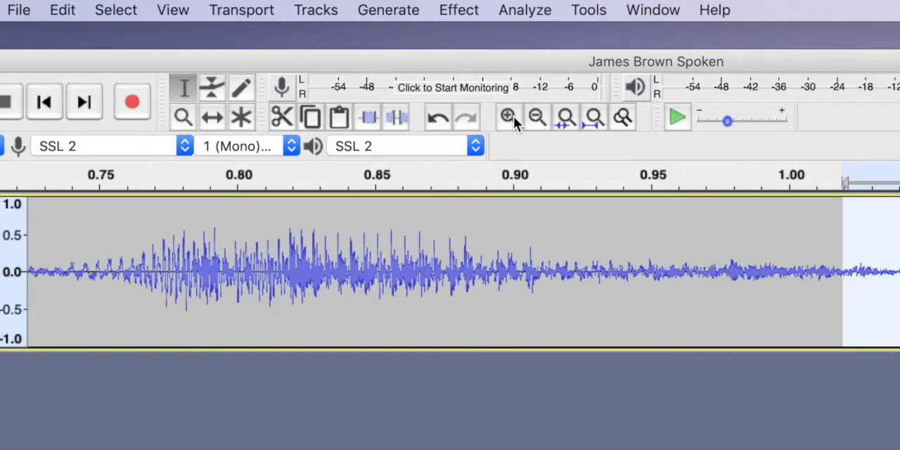
click(96, 272)
drag(11, 272, 7, 267)
drag(273, 228, 232, 243)
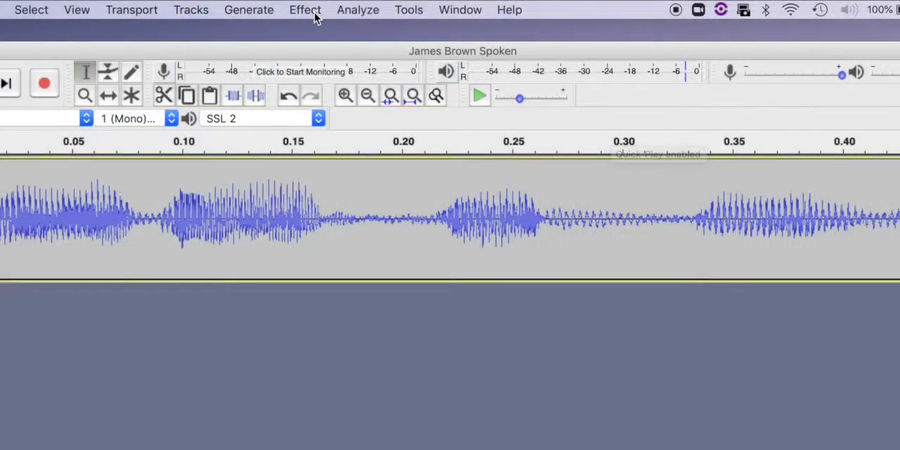
click(310, 10)
click(320, 240)
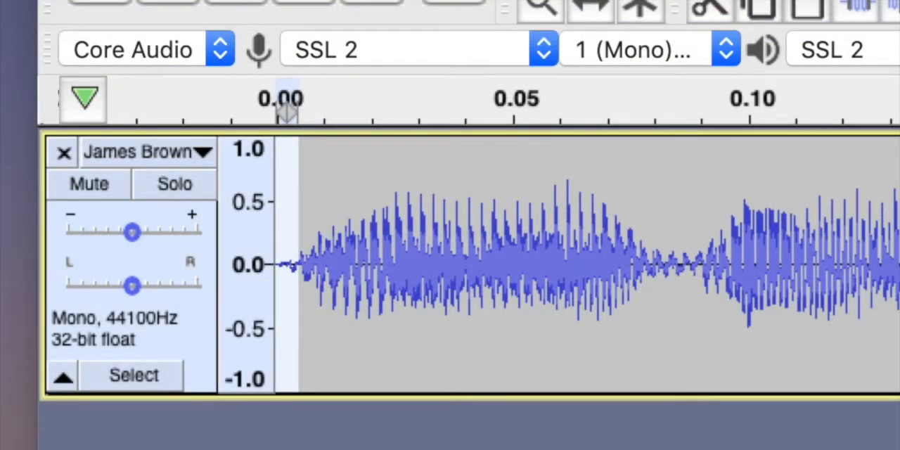
key(super+3)
key(super+3)
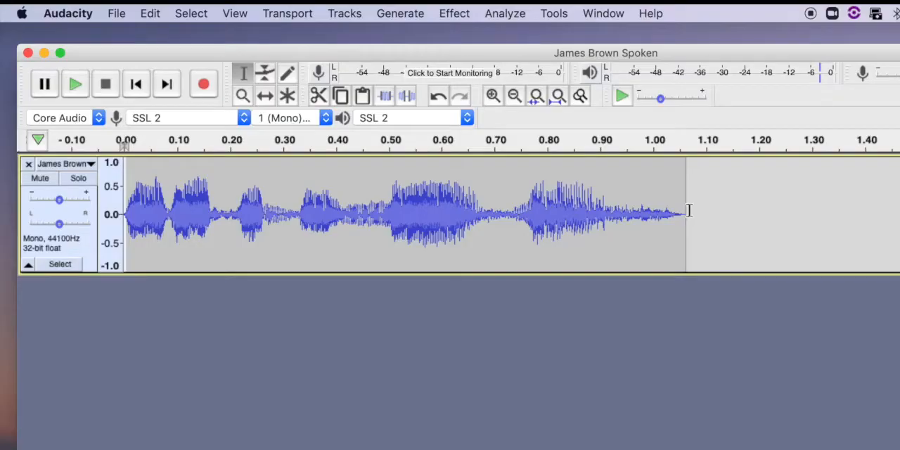
Select the whole clip and apply Change Pitch with a percent change of 14.961, about 2.41 semitones up.
drag(690, 211, 4, 209)
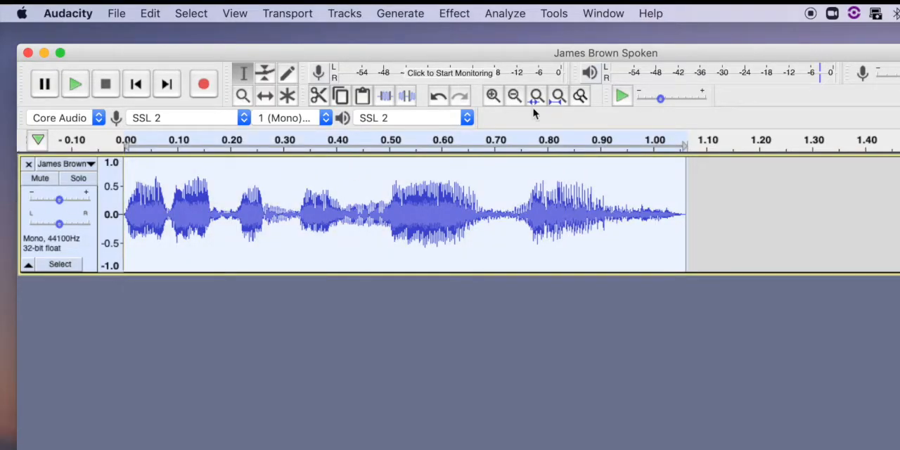
click(497, 14)
mouse_move(455, 13)
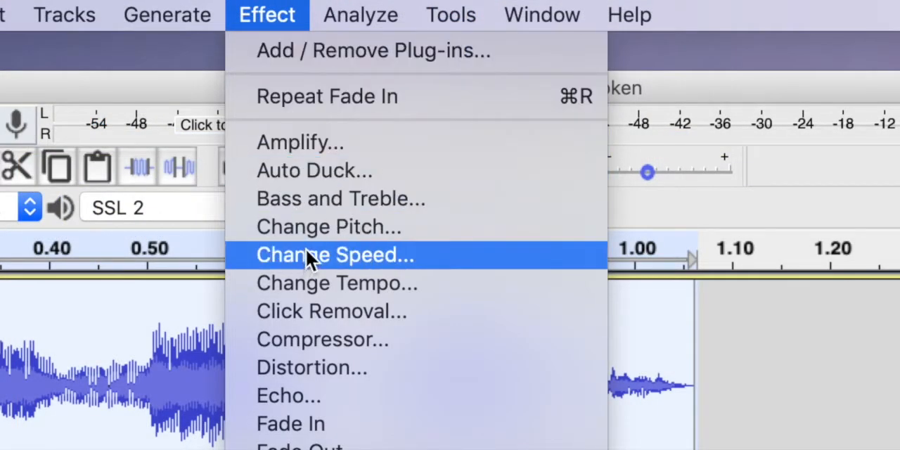
click(322, 222)
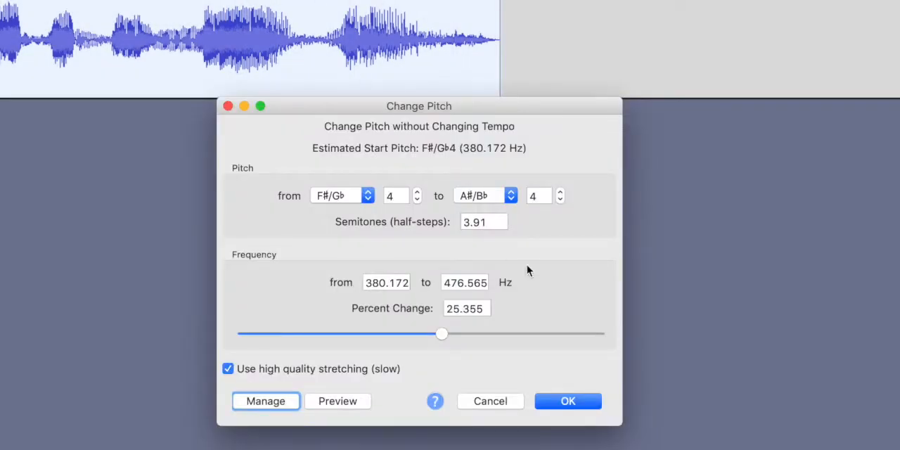
mouse_move(442, 341)
mouse_down()
mouse_move(398, 341)
mouse_move(436, 342)
mouse_up()
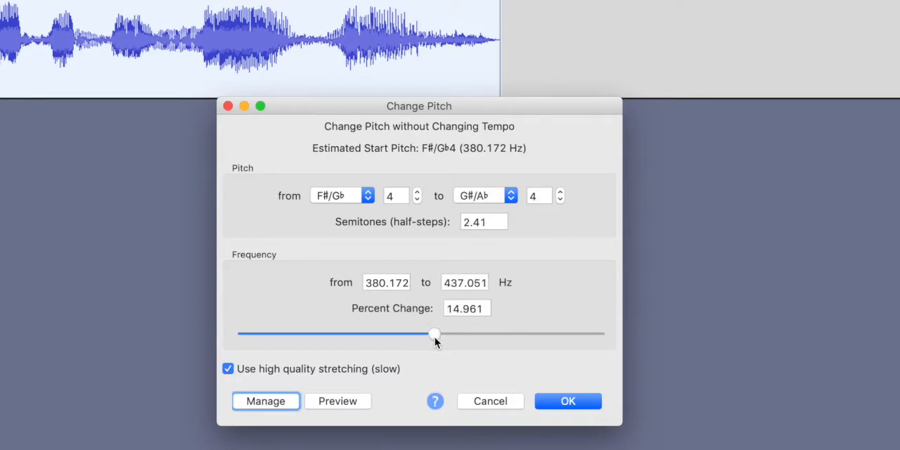
click(583, 406)
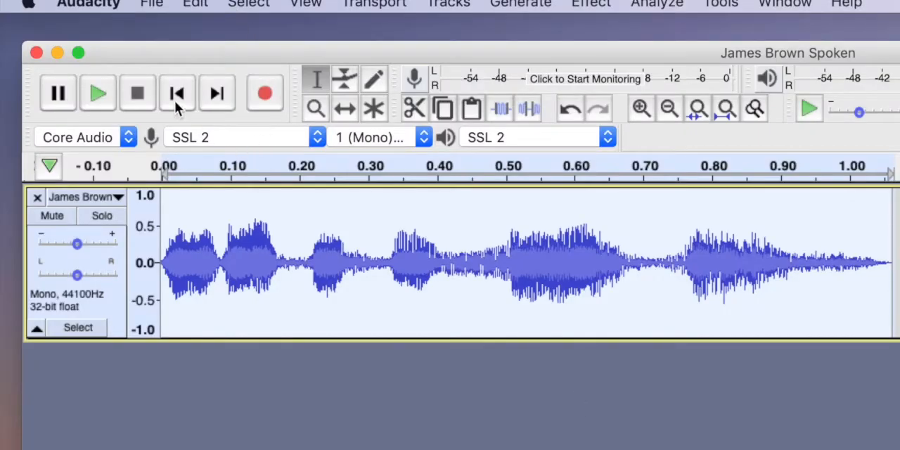
Play the higher-pitched clip from the start, undo the pitch change and have the whole clip selected.
click(176, 102)
click(99, 101)
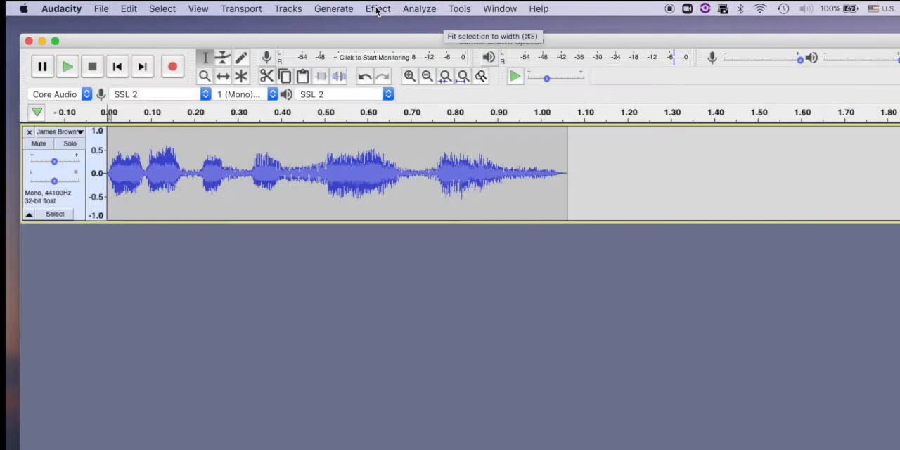
key(super+a)
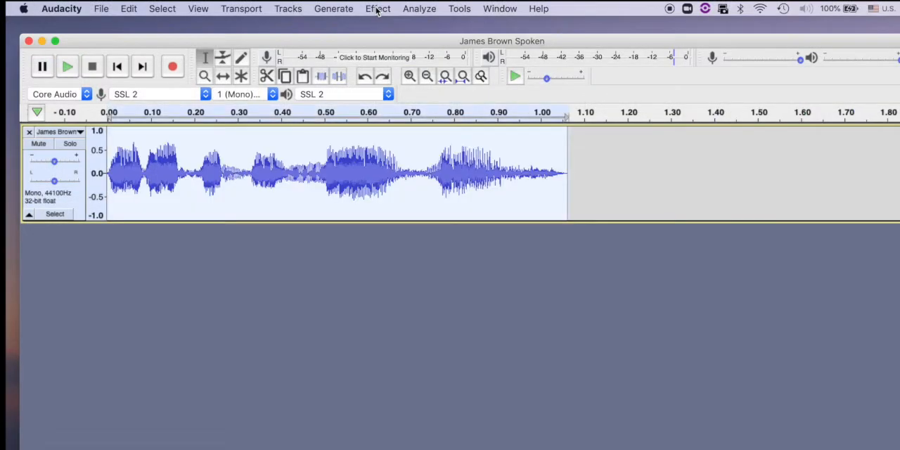
Apply Change Pitch to the whole clip with a percent change of -12, about 2.21 semitones down, and play it.
click(377, 10)
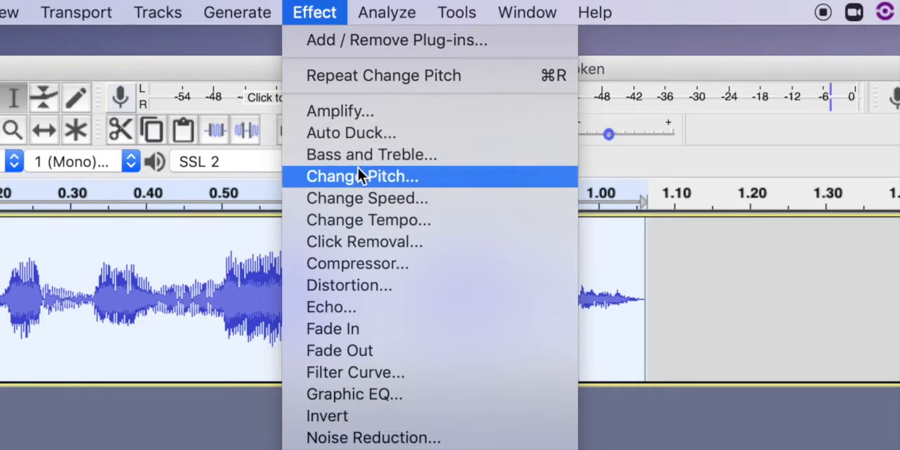
click(358, 172)
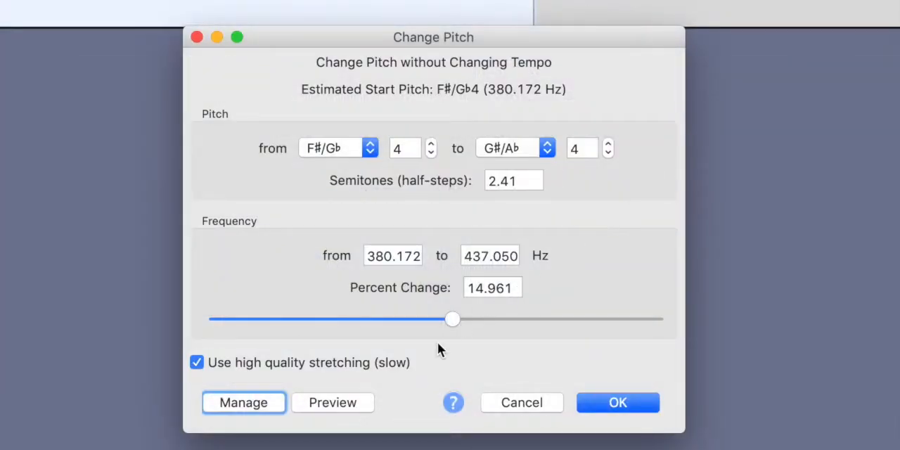
drag(454, 320, 409, 318)
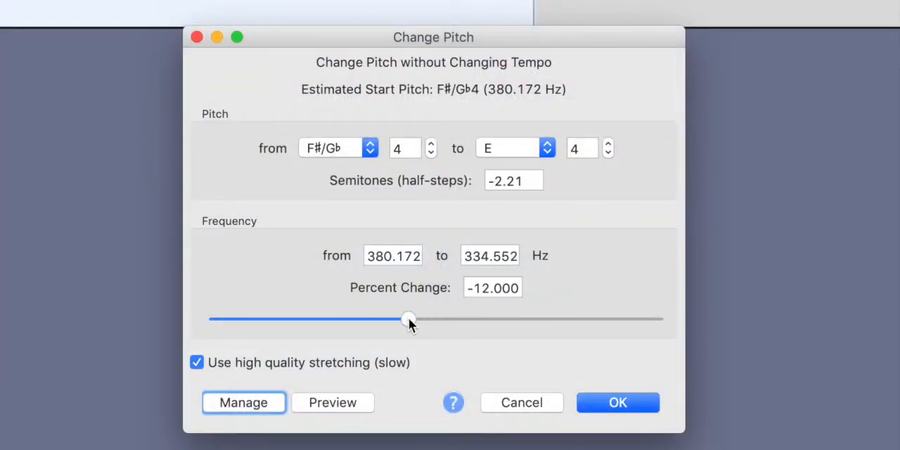
click(630, 402)
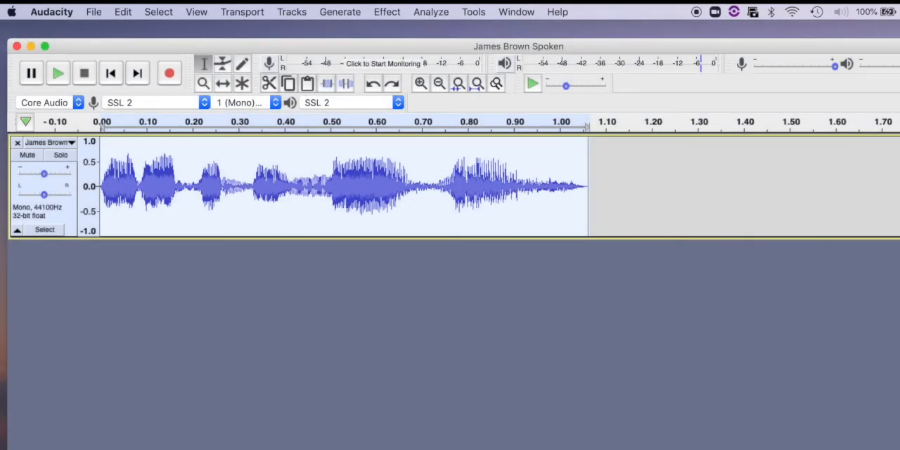
key(space)
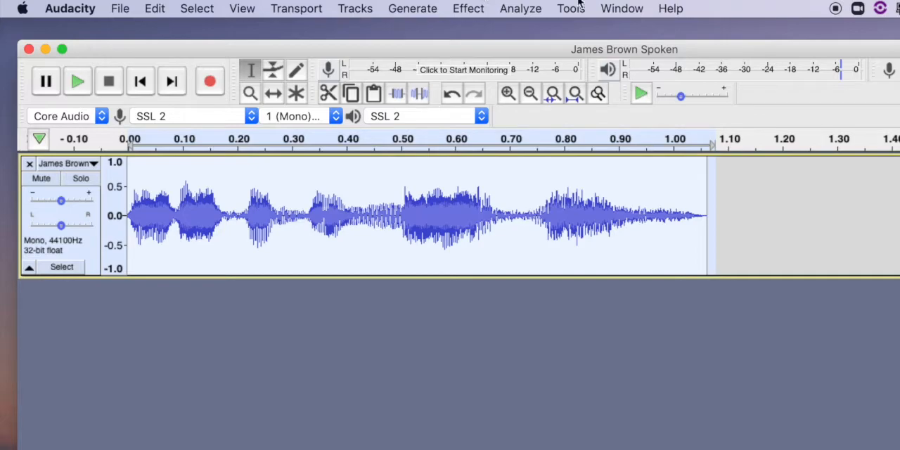
Reverse the whole selected clip and play it from the start.
click(465, 10)
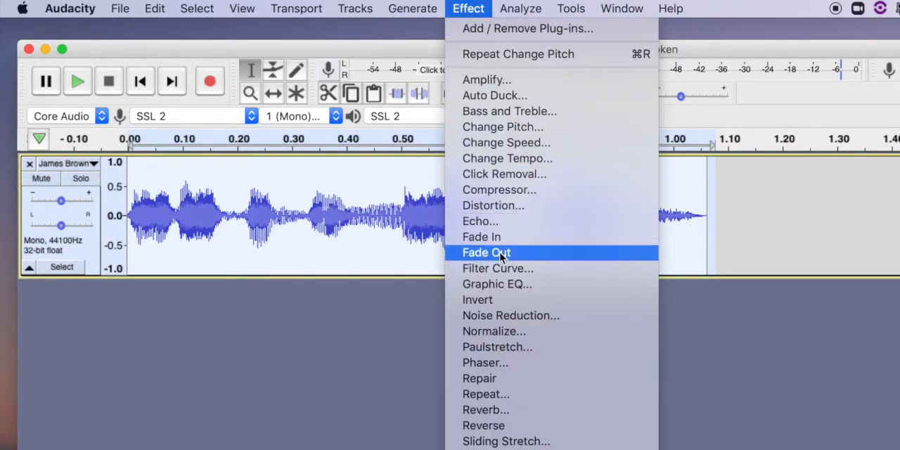
click(522, 427)
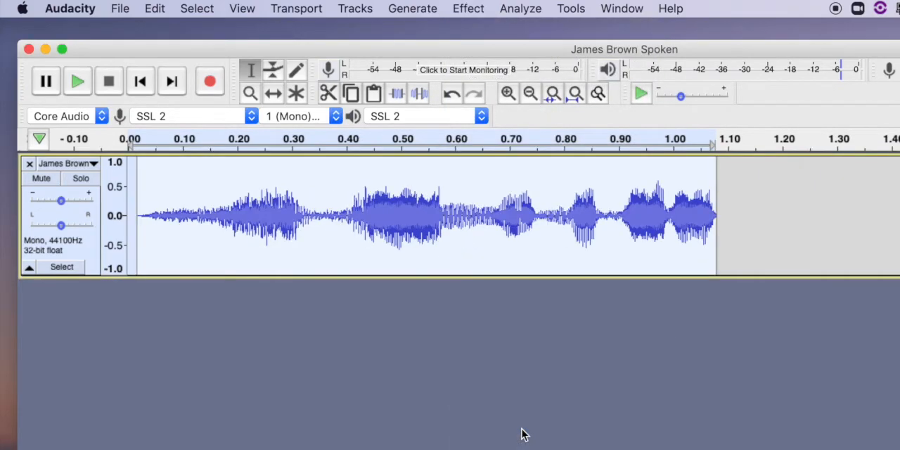
click(142, 84)
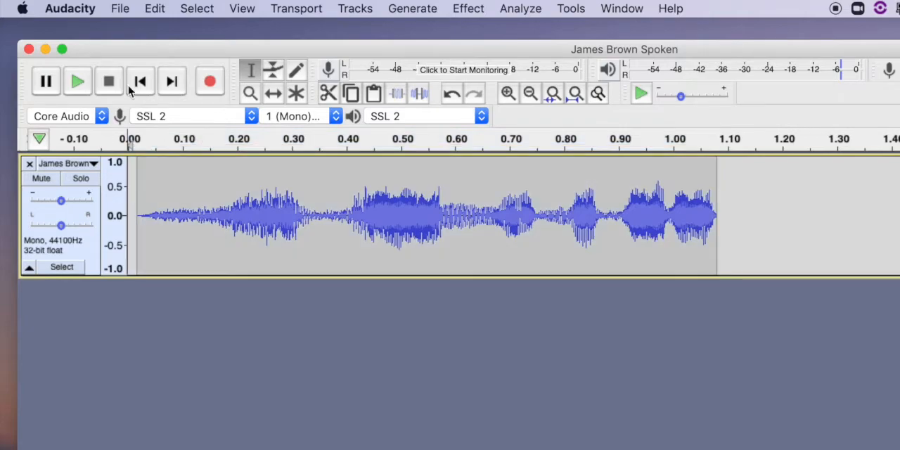
click(78, 83)
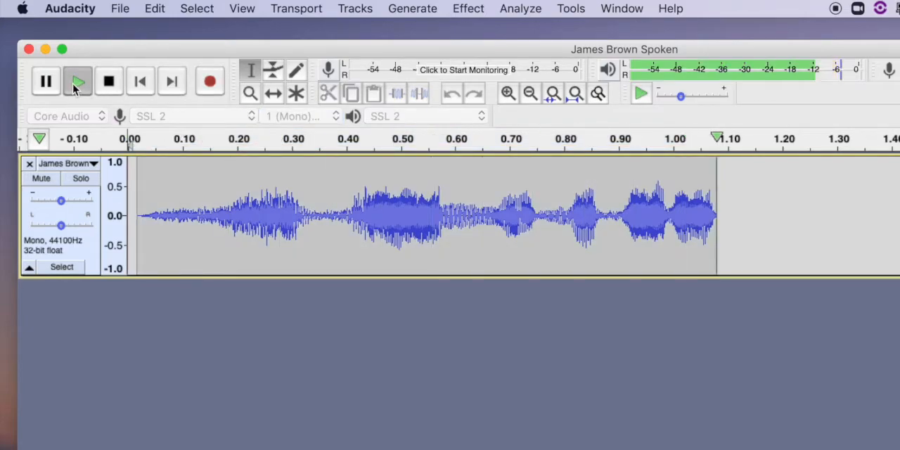
click(77, 83)
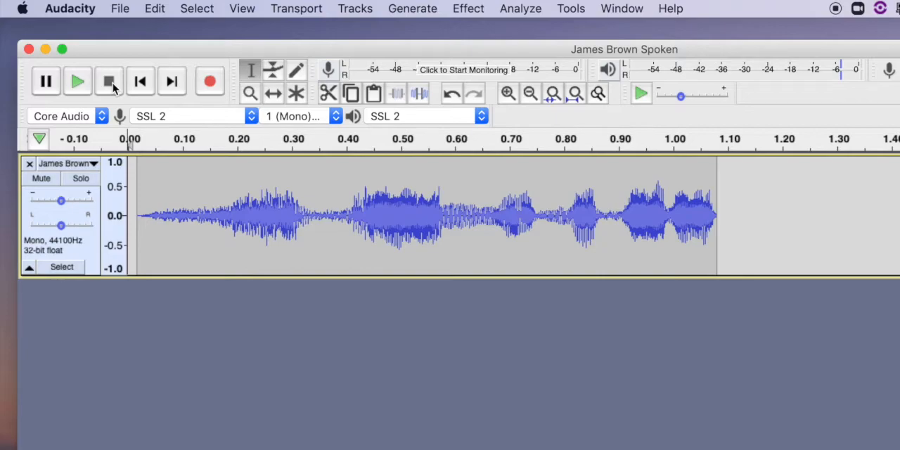
Export the clip to the Desktop as a signed 16-bit WAV named James Brown Reverse, without metadata, and reposition the file on the desktop.
click(120, 9)
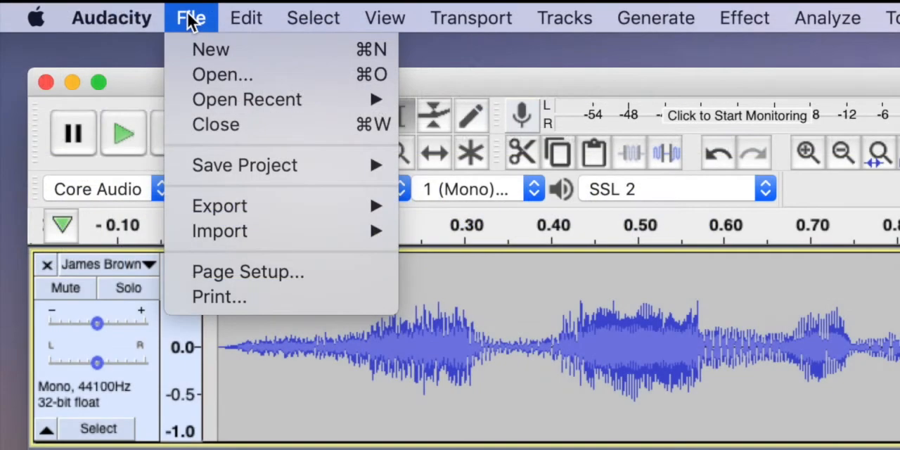
mouse_move(233, 213)
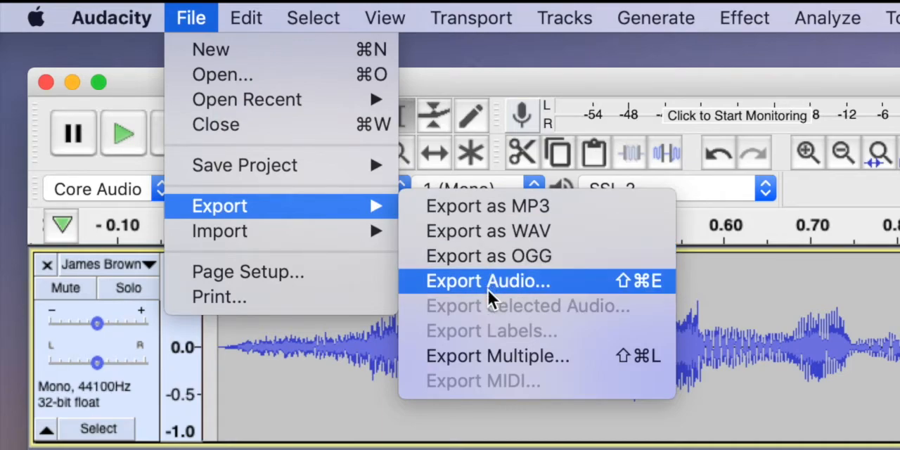
click(492, 231)
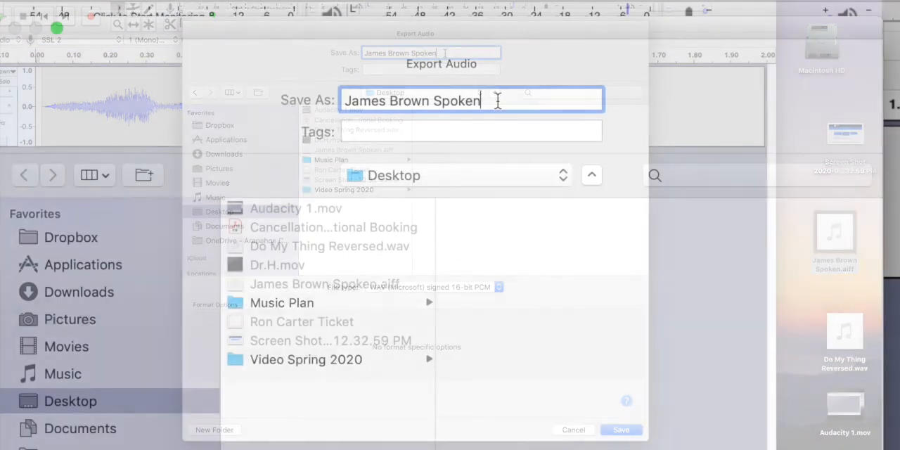
drag(441, 53, 411, 53)
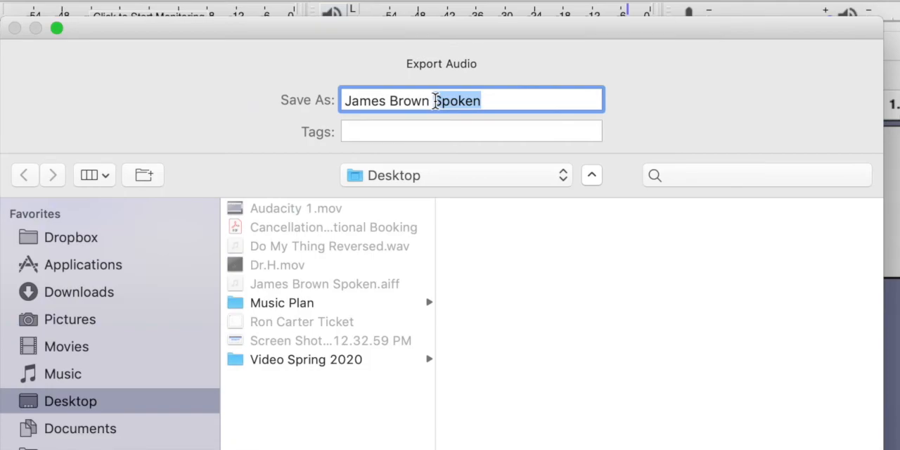
text(Reverse)
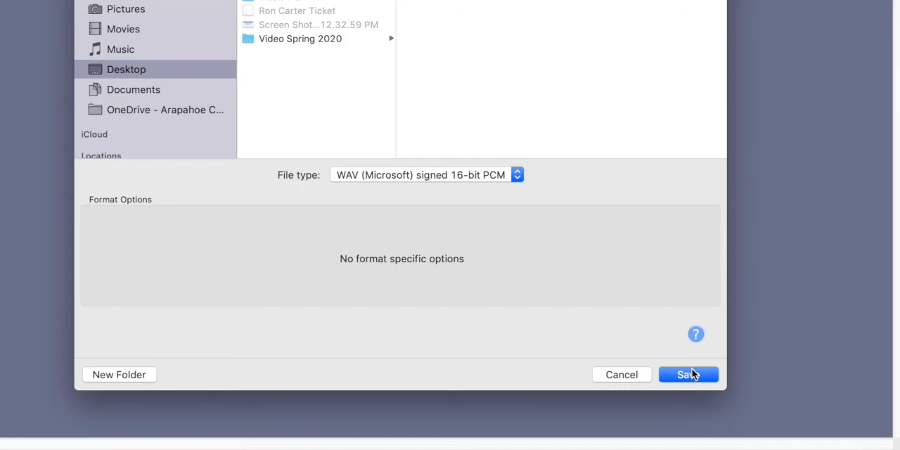
click(693, 374)
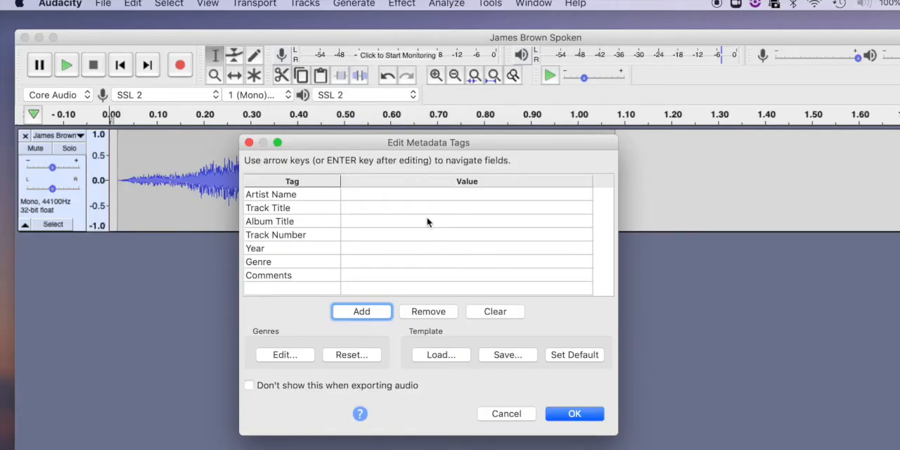
click(584, 418)
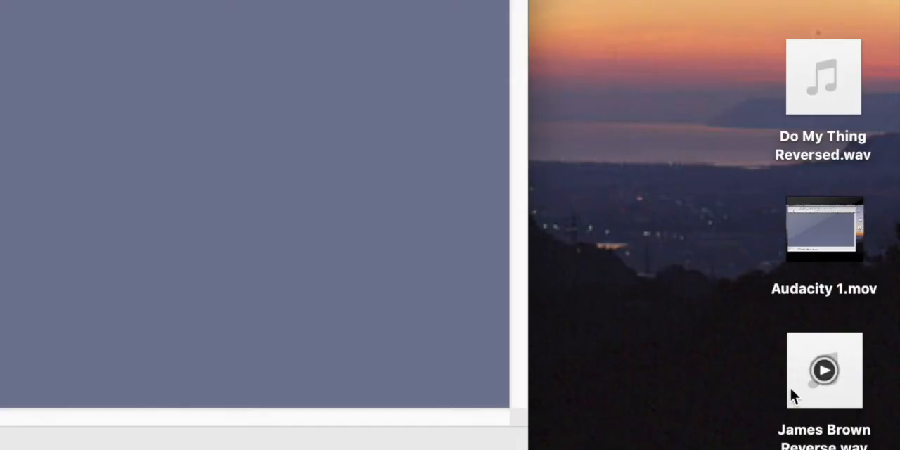
drag(807, 357, 607, 88)
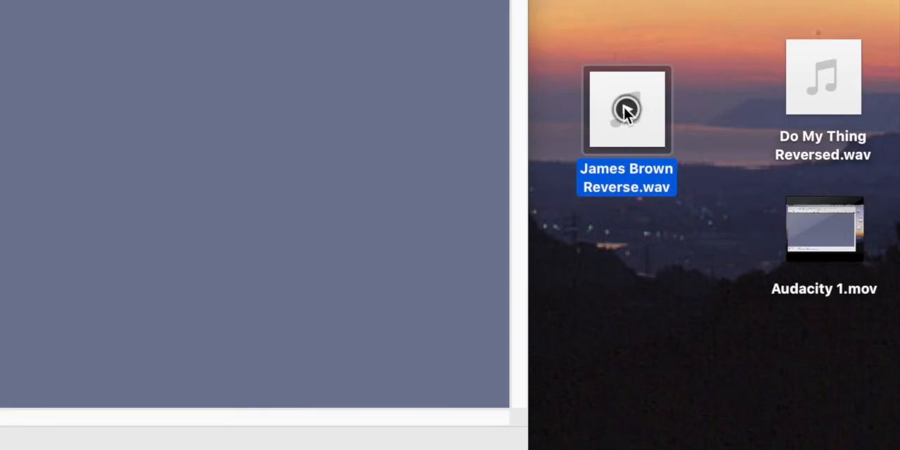